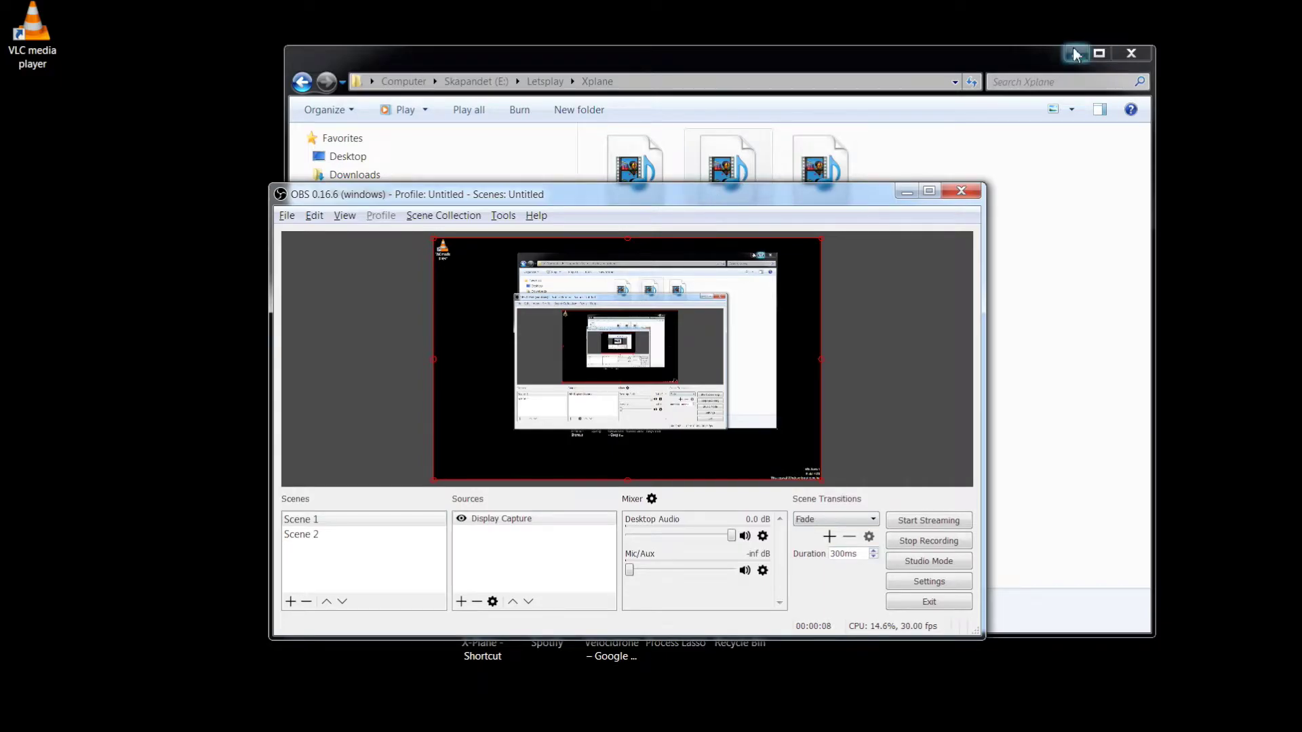
- Minimize the Xplane folder window and move OBS up so the desktop shortcuts are visible
{"action": "left_click", "coordinate": [1077, 53]}
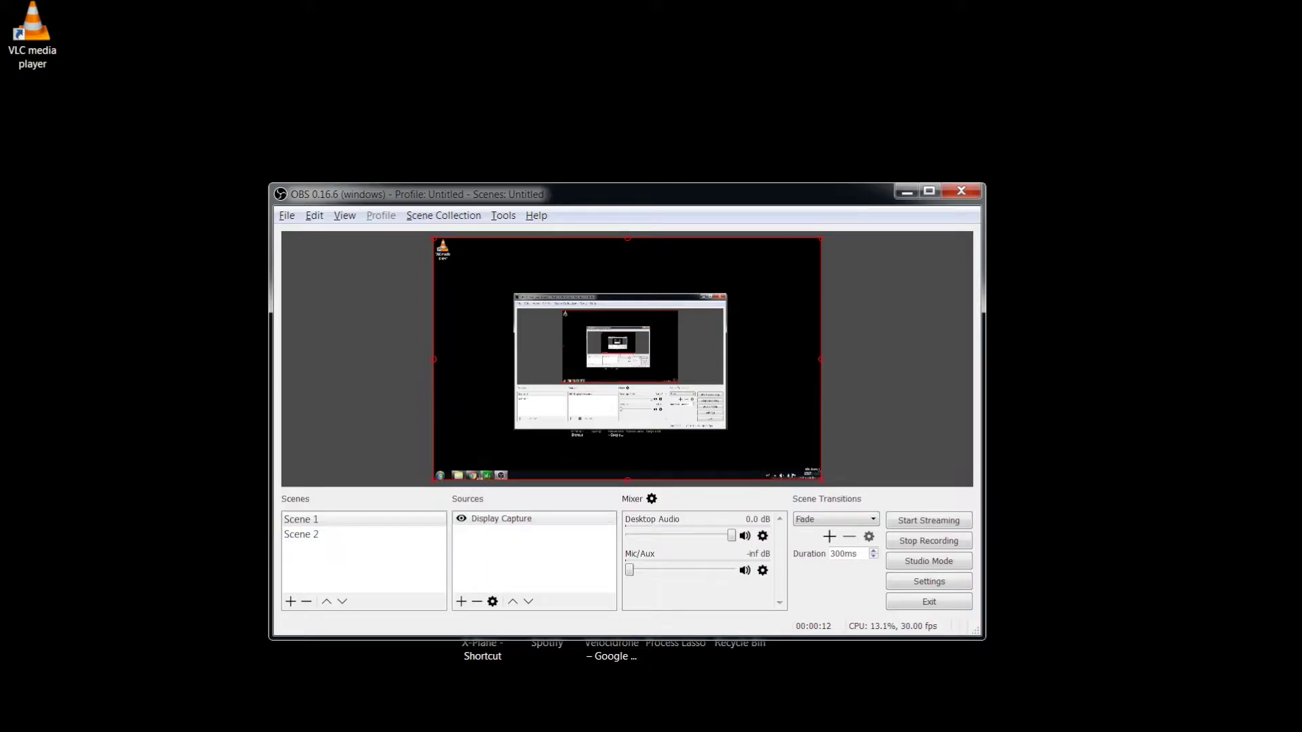
{"action": "mouse_move", "coordinate": [129, 729]}
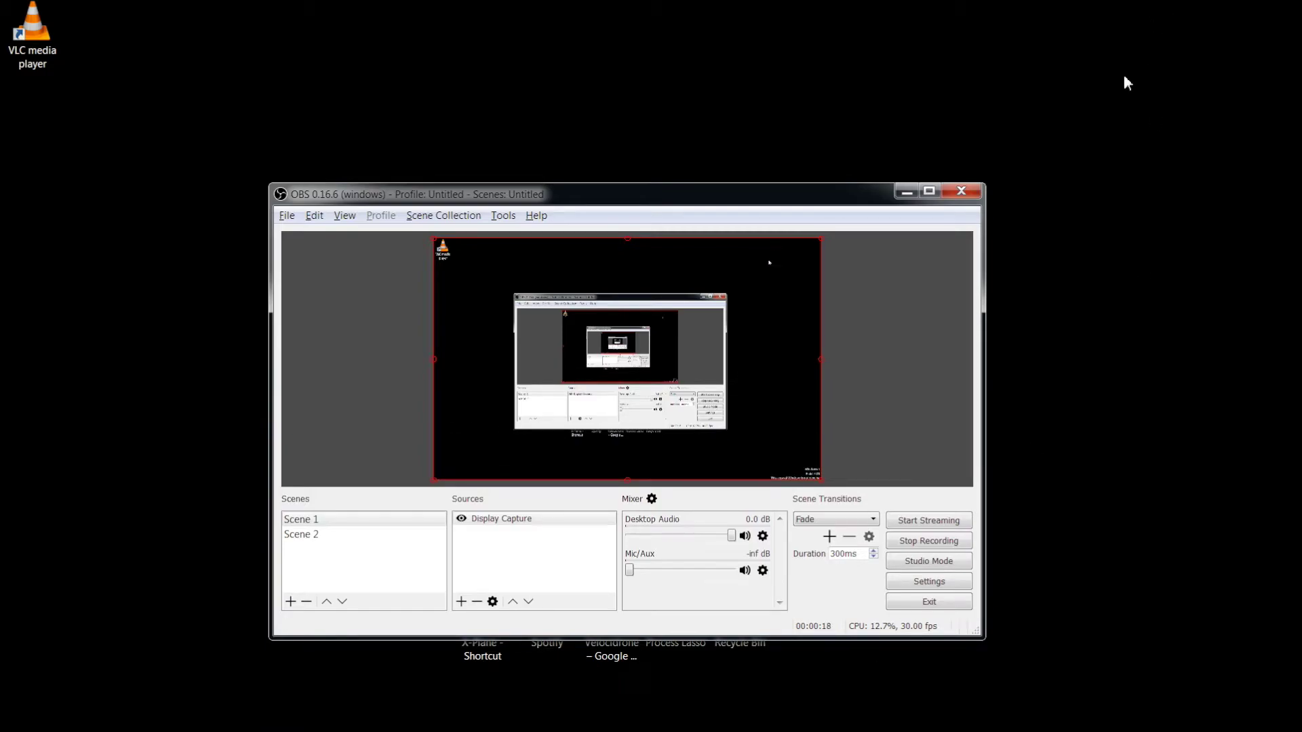
{"action": "left_click_drag", "start_coordinate": [699, 209], "coordinate": [666, 47]}
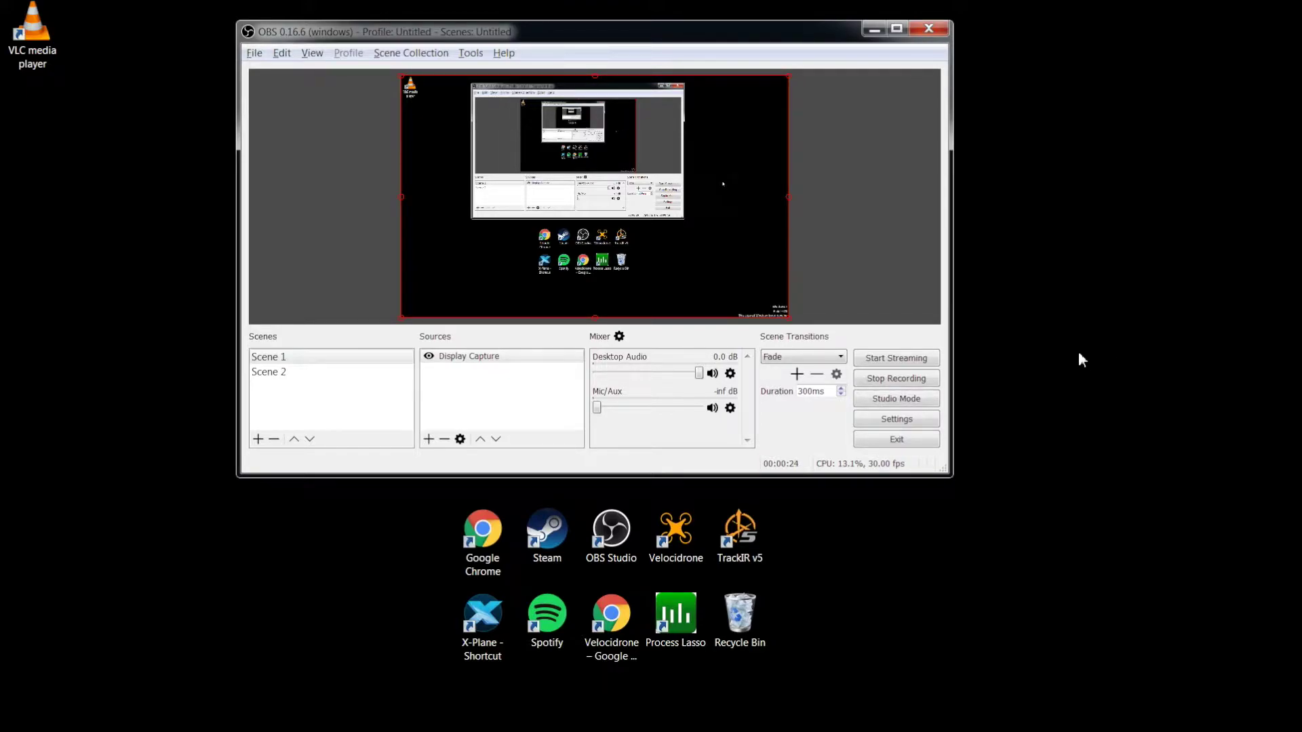
- In NVIDIA Control Panel's Manage 3D Settings, confirm global Threaded optimization is Off
{"action": "right_click", "coordinate": [990, 323]}
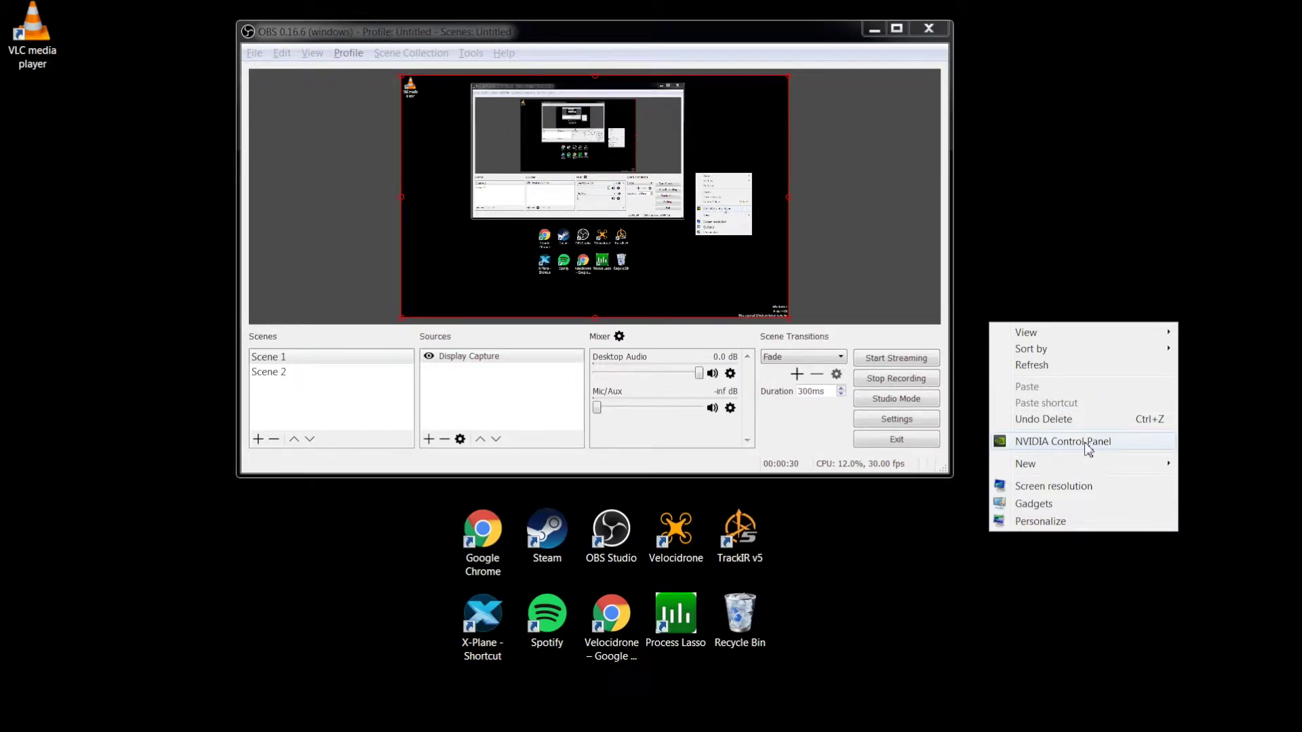
{"action": "left_click", "coordinate": [1079, 442]}
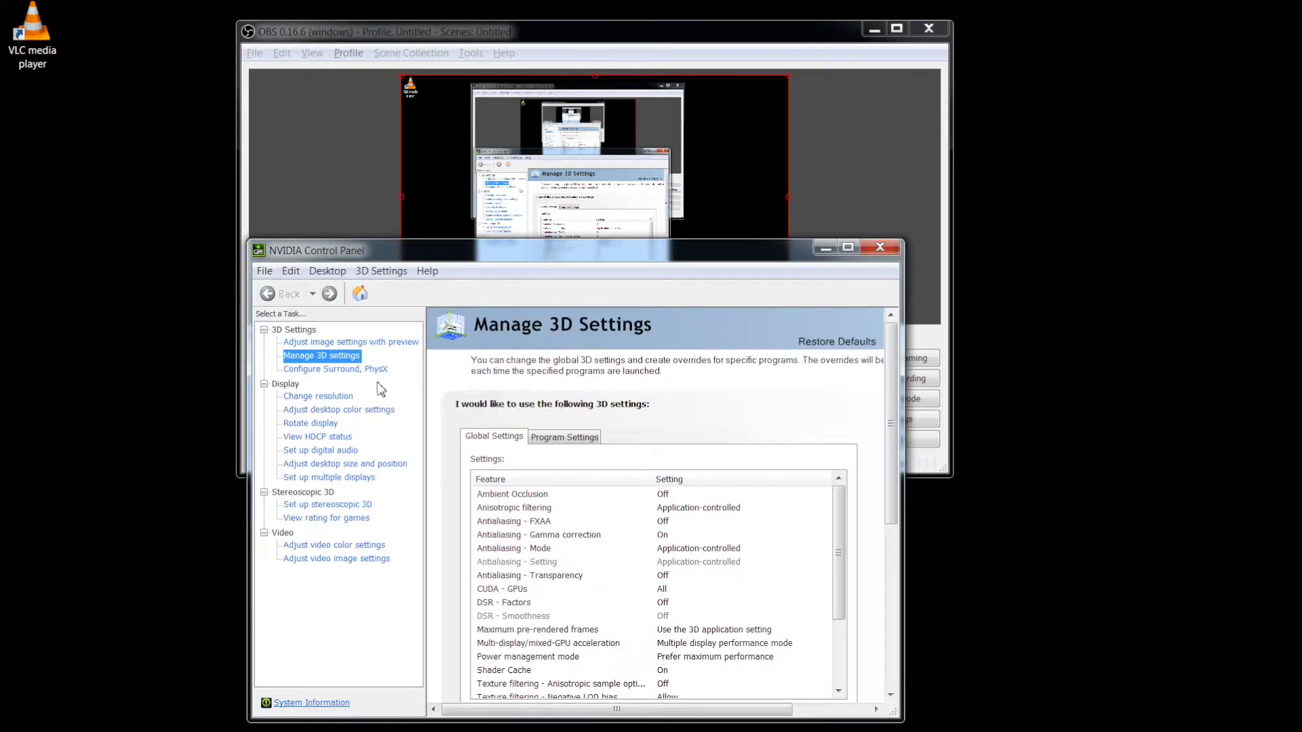
{"action": "scroll", "coordinate": [872, 453], "scroll_direction": "down", "scroll_amount": 3}
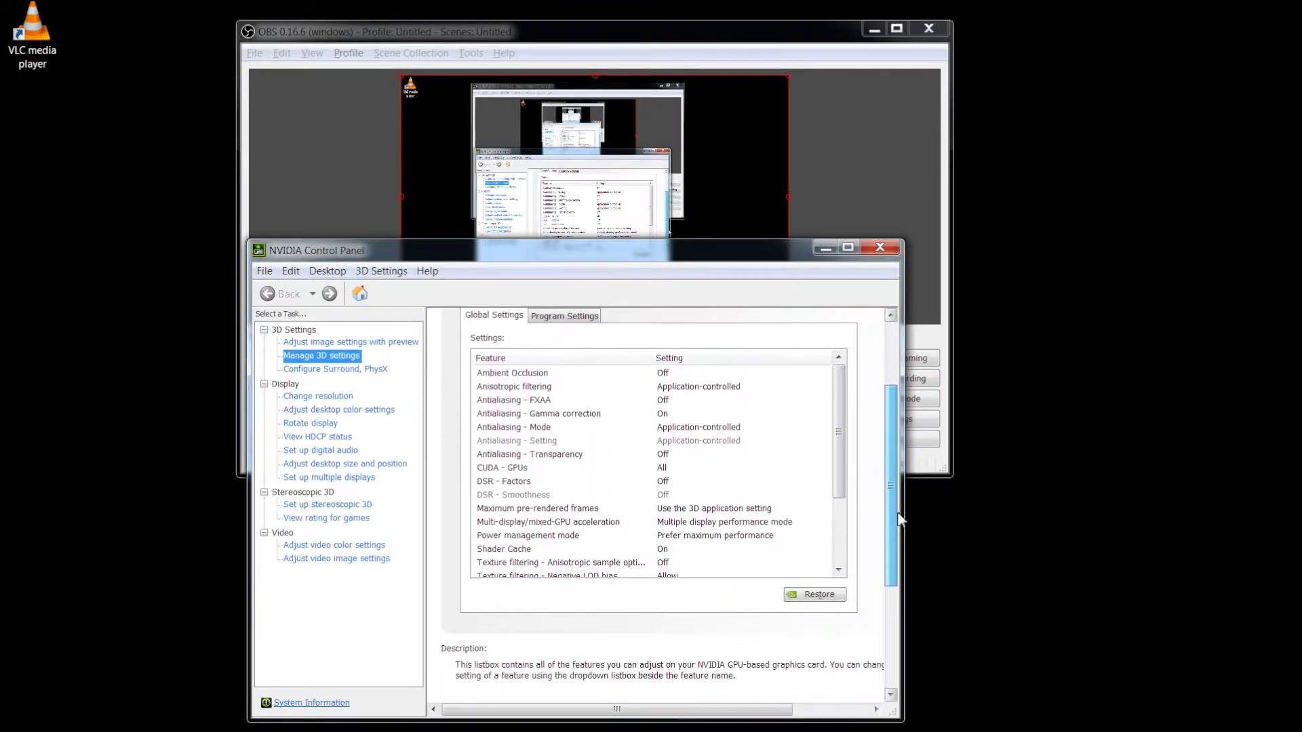
{"action": "scroll", "coordinate": [846, 467], "scroll_direction": "down", "scroll_amount": 1}
{"action": "left_click_drag", "start_coordinate": [846, 467], "coordinate": [852, 541]}
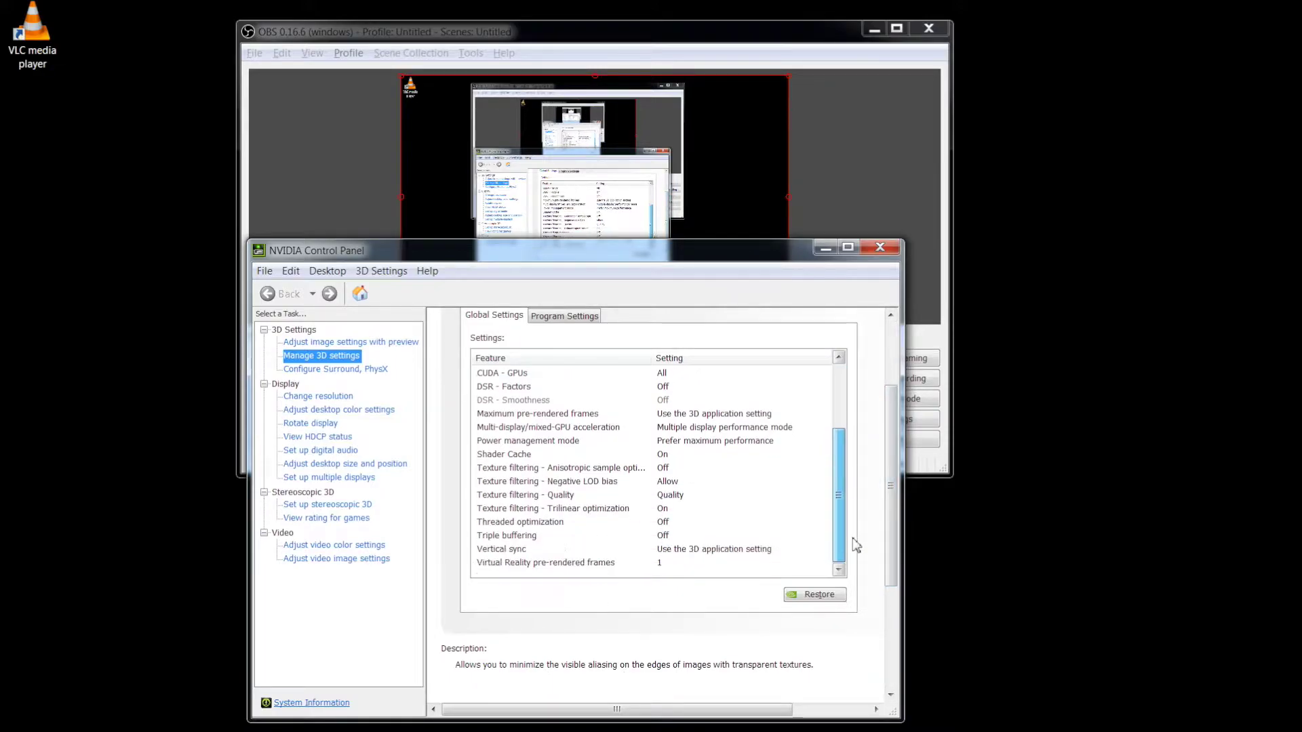
{"action": "left_click", "coordinate": [582, 523]}
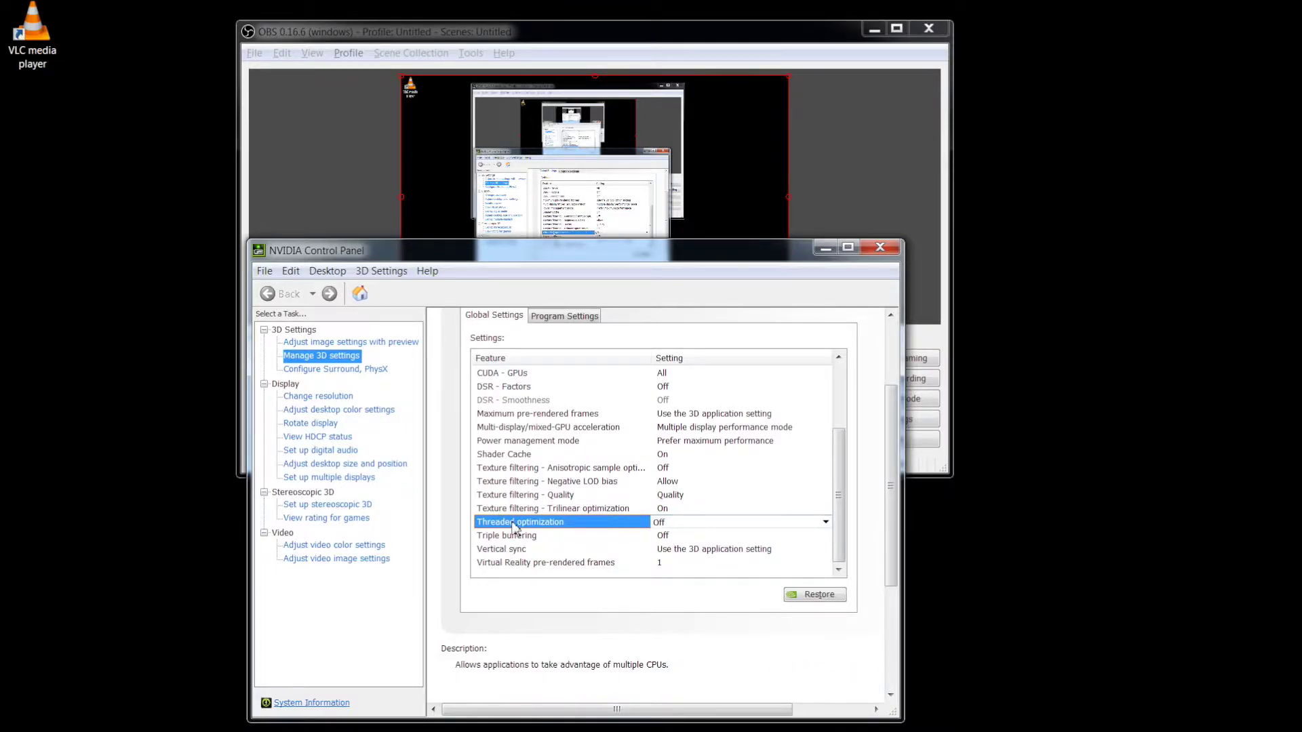
- Keep Power management mode at Prefer maximum performance and close NVIDIA Control Panel
{"action": "left_click", "coordinate": [539, 442]}
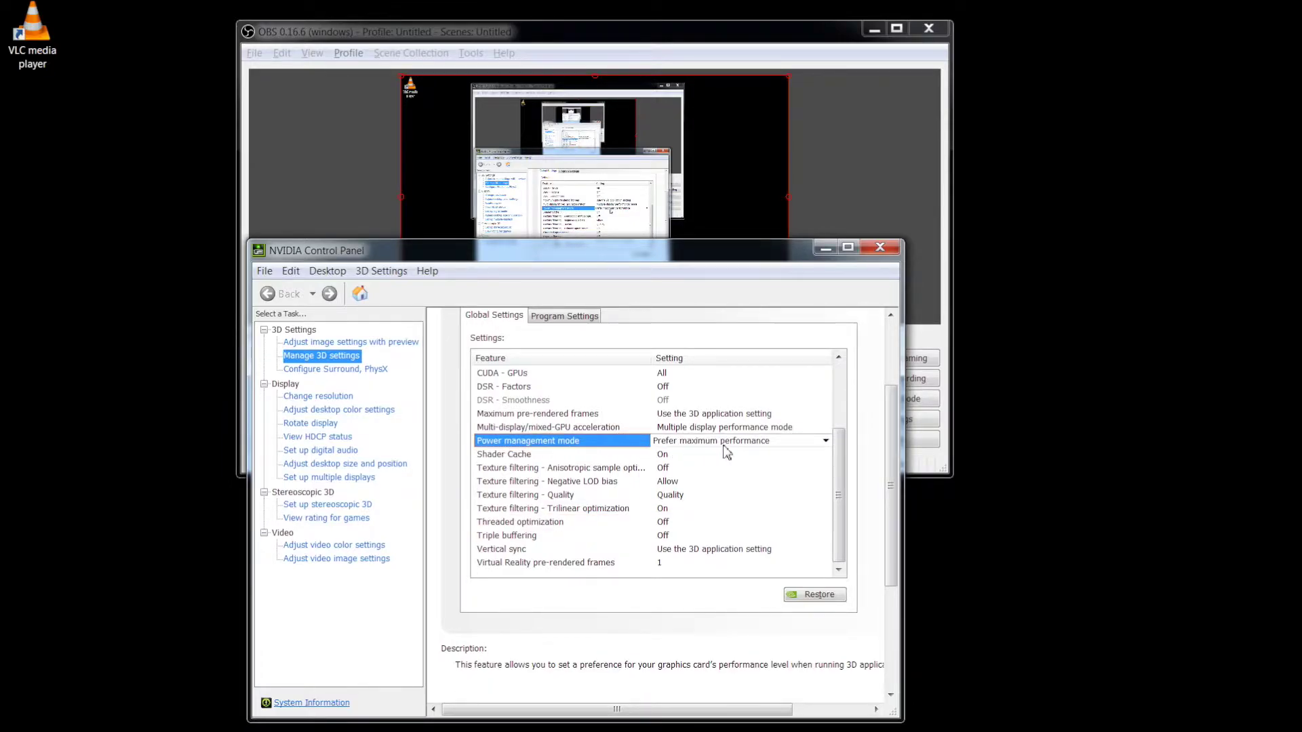
{"action": "left_click", "coordinate": [825, 443]}
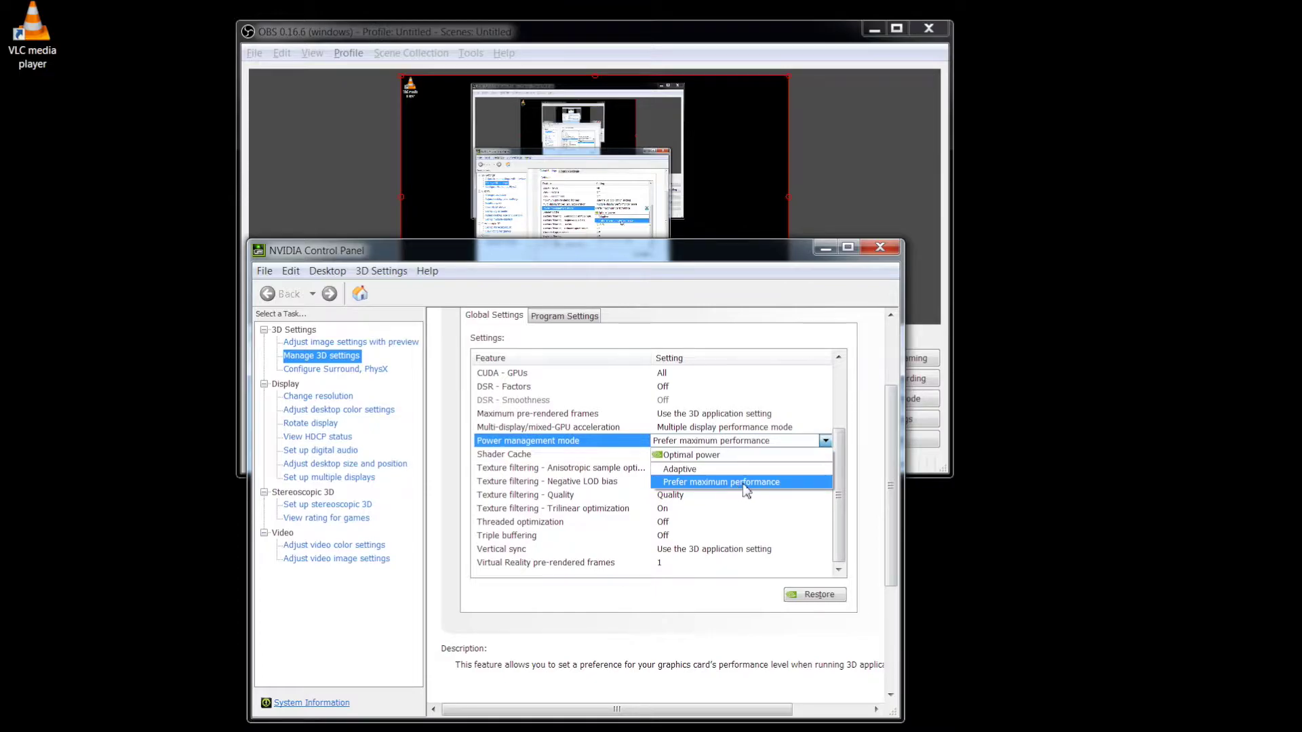
{"action": "left_click", "coordinate": [826, 442]}
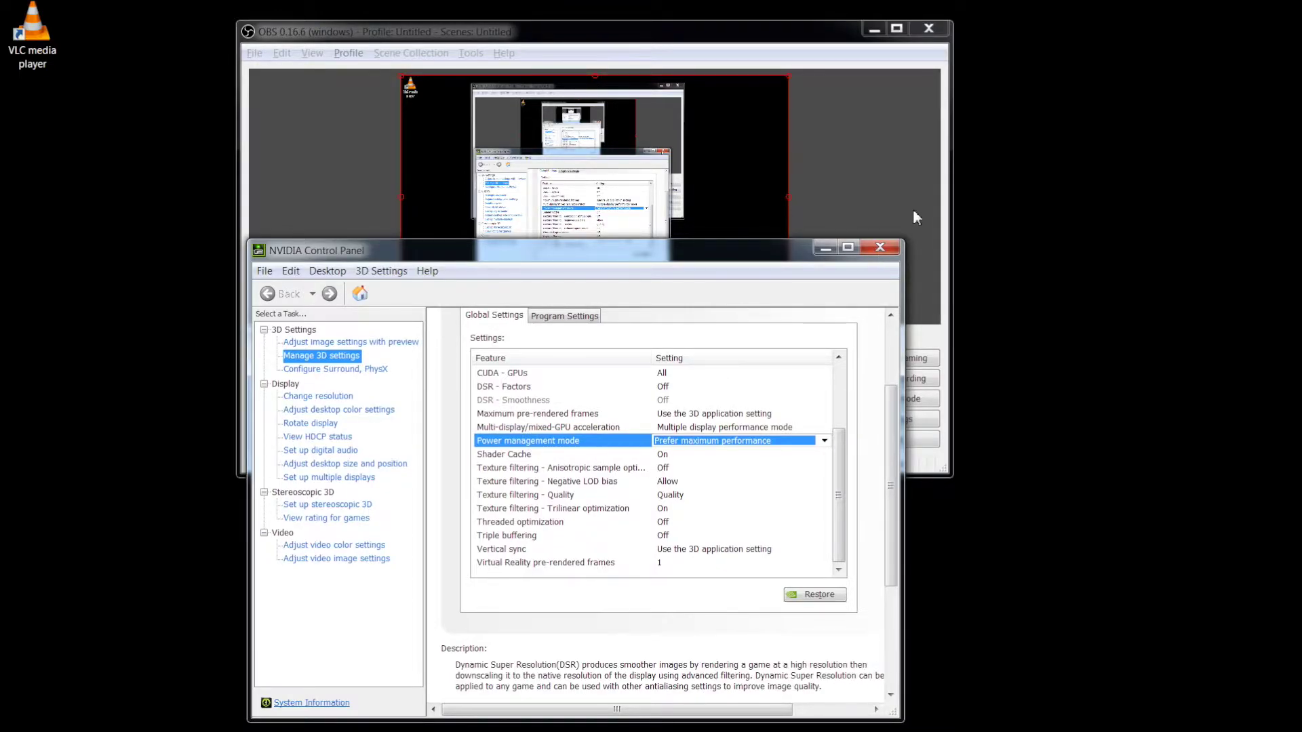
{"action": "left_click", "coordinate": [880, 247]}
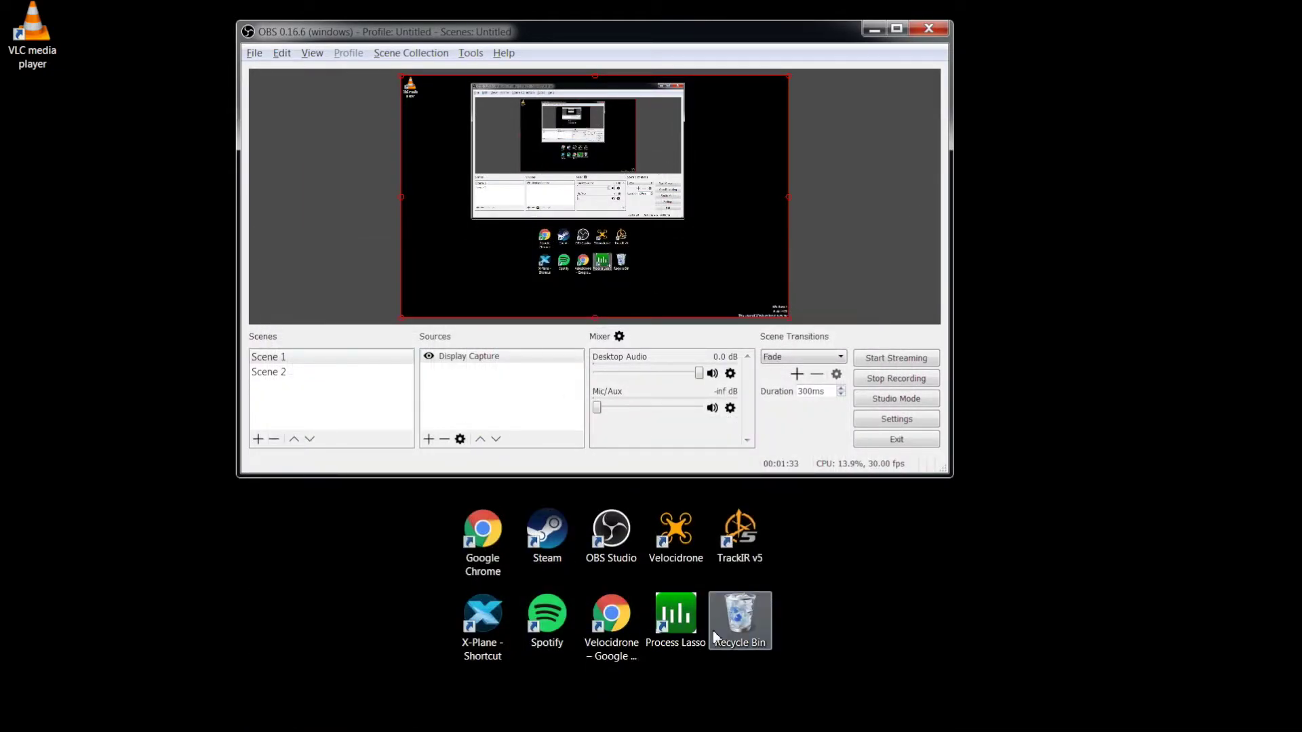
- Launch Process Lasso, reposition its window, and confirm Gaming mode is enabled in the Main menu
{"action": "double_click", "coordinate": [675, 614]}
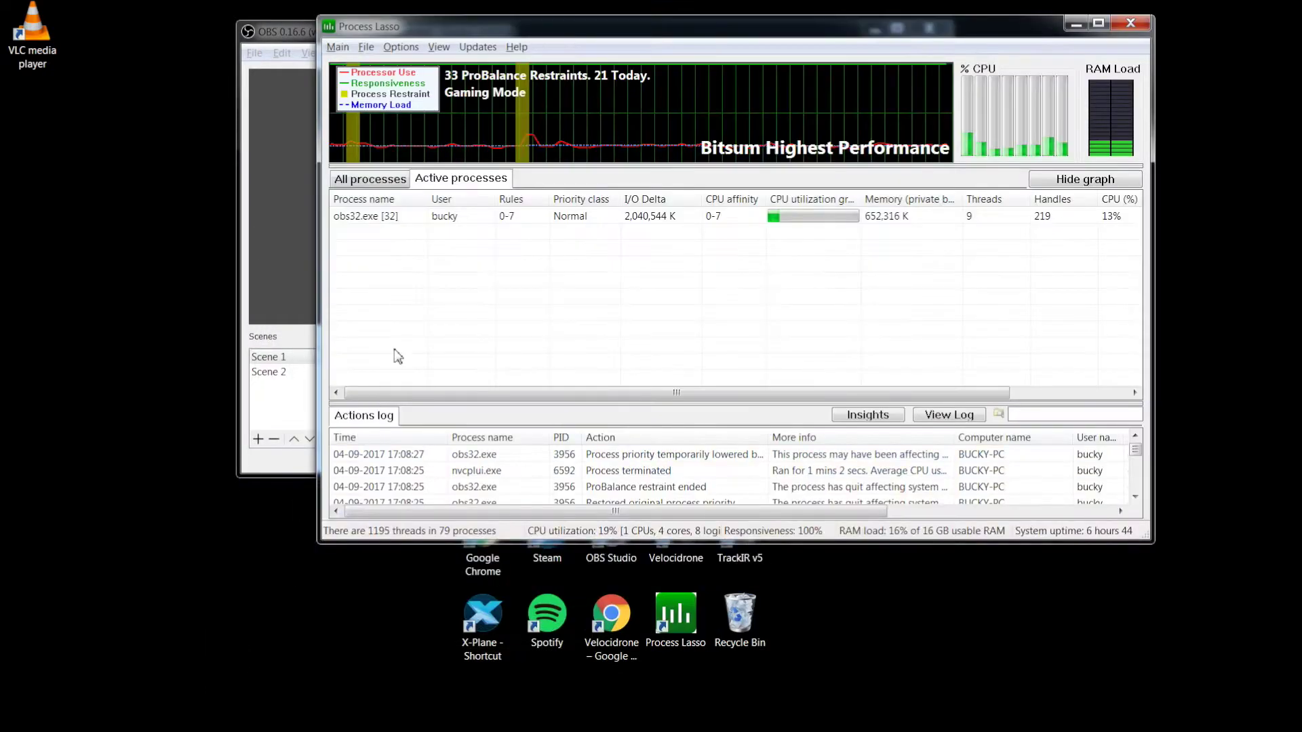
{"action": "left_click_drag", "start_coordinate": [750, 33], "coordinate": [635, 39]}
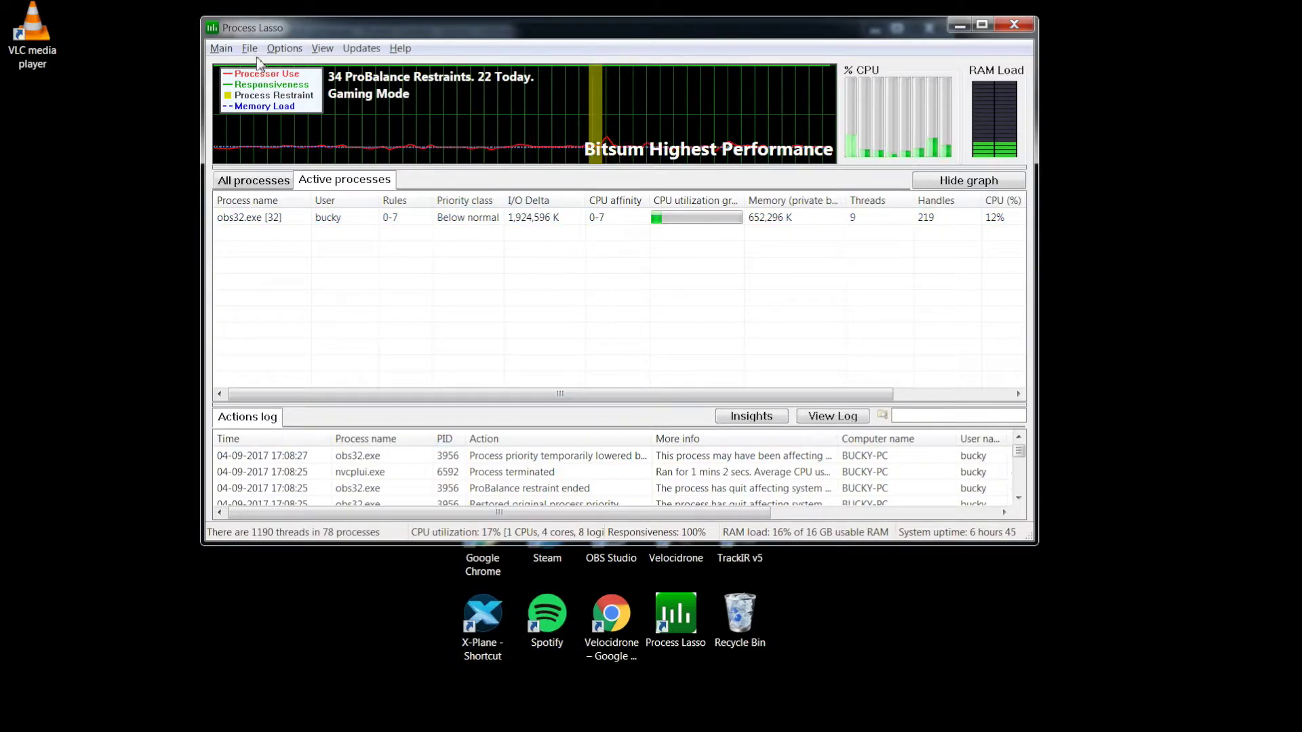
{"action": "left_click", "coordinate": [221, 49]}
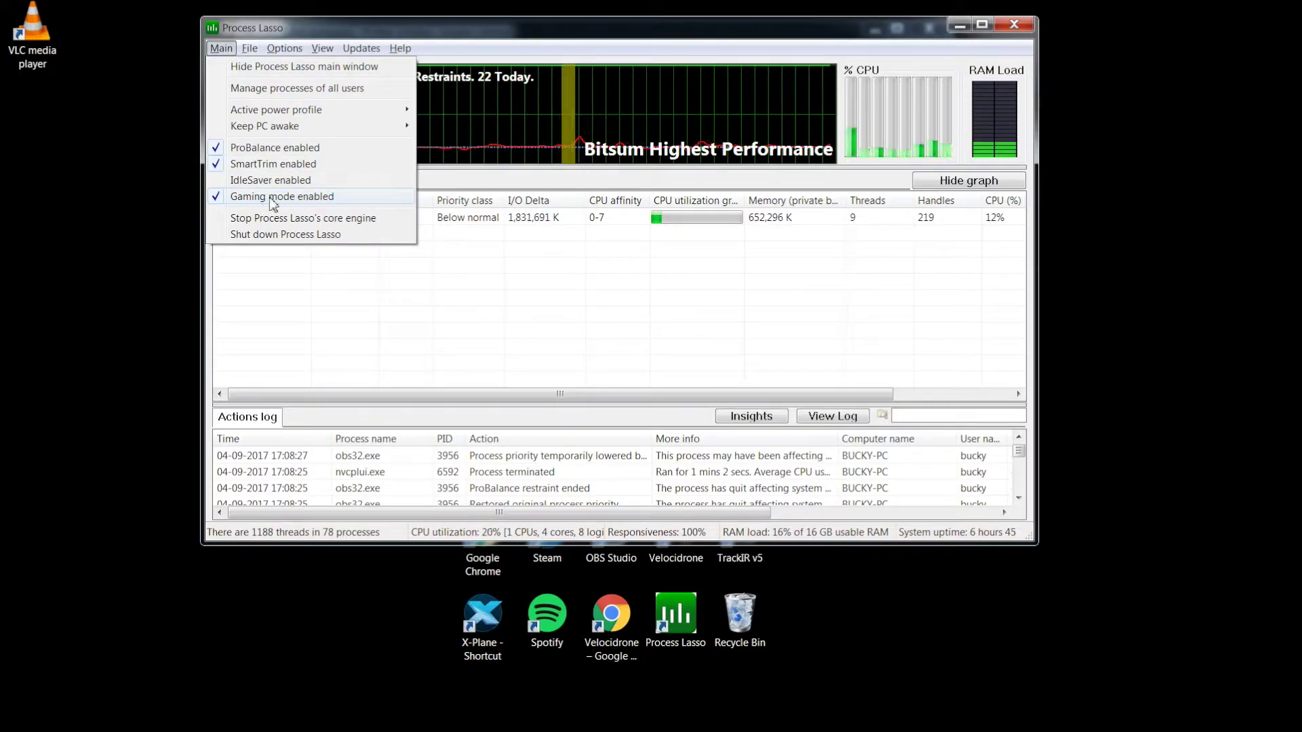
{"action": "left_click", "coordinate": [631, 308]}
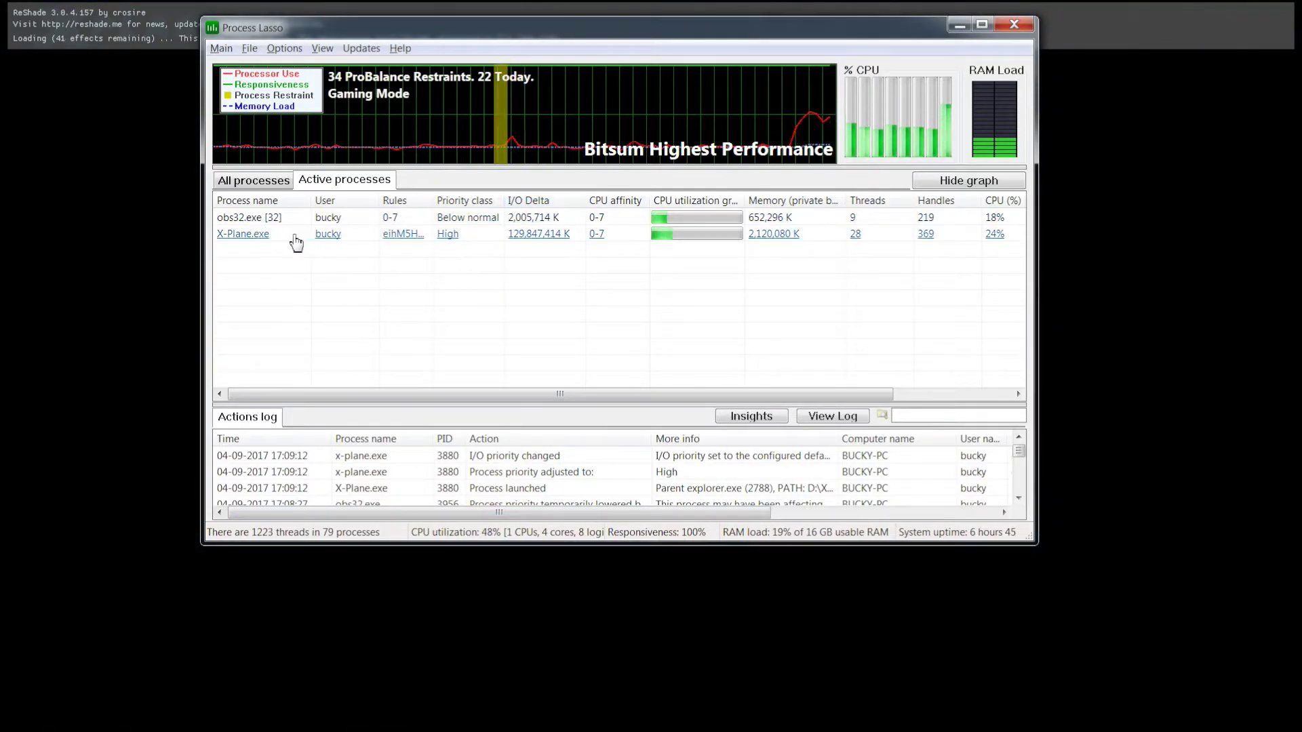
{"action": "right_click", "coordinate": [287, 237]}
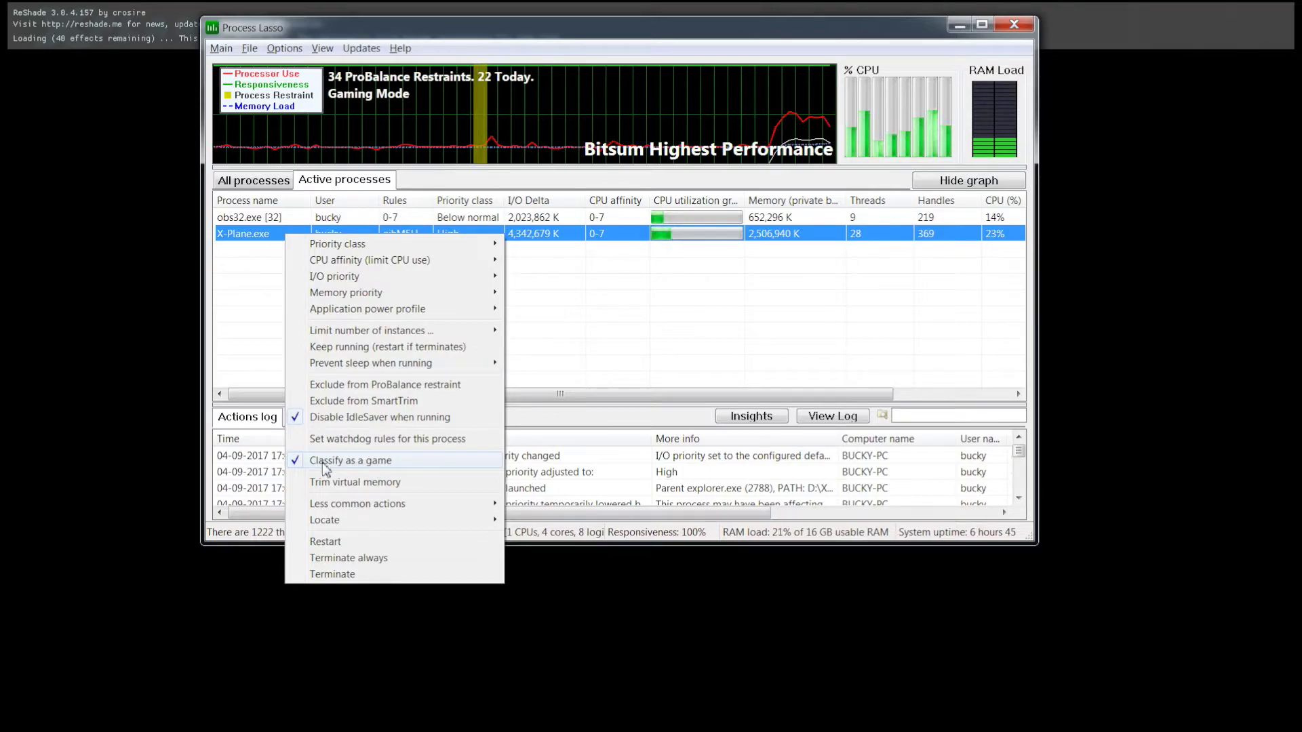
{"action": "mouse_move", "coordinate": [431, 260]}
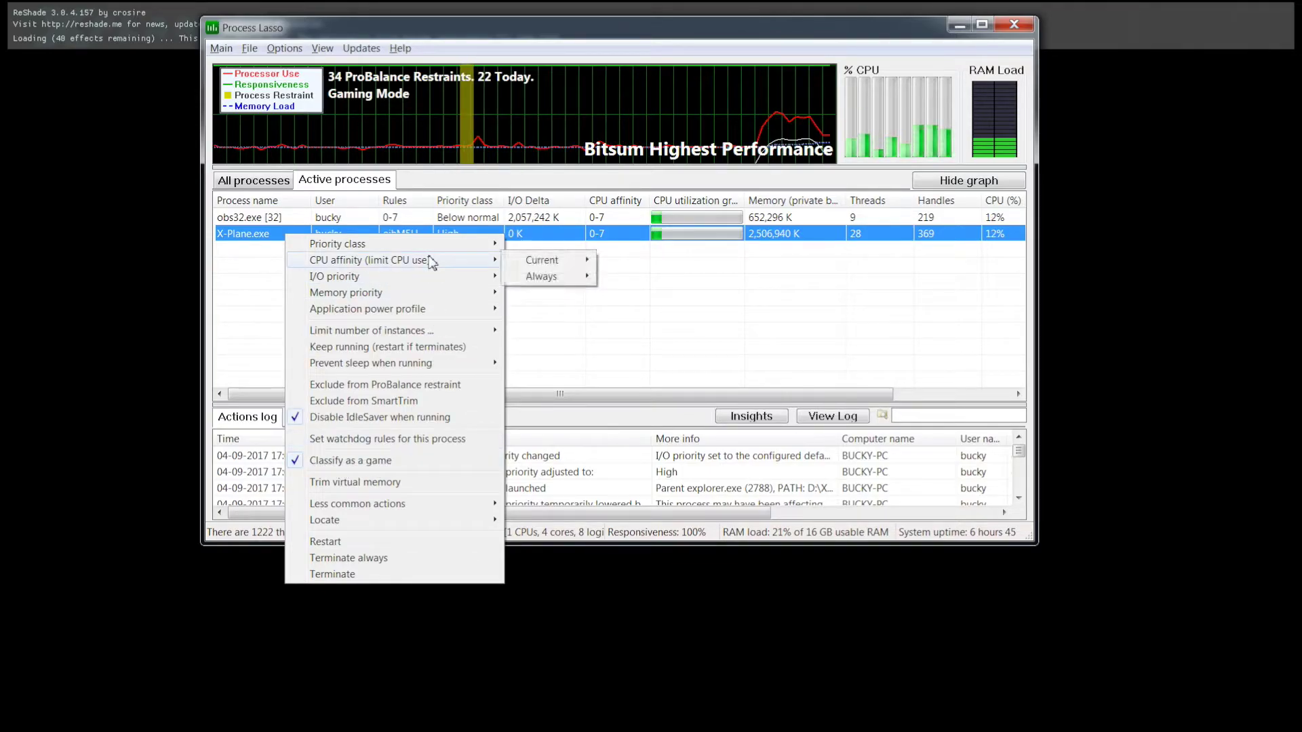
{"action": "mouse_move", "coordinate": [553, 278]}
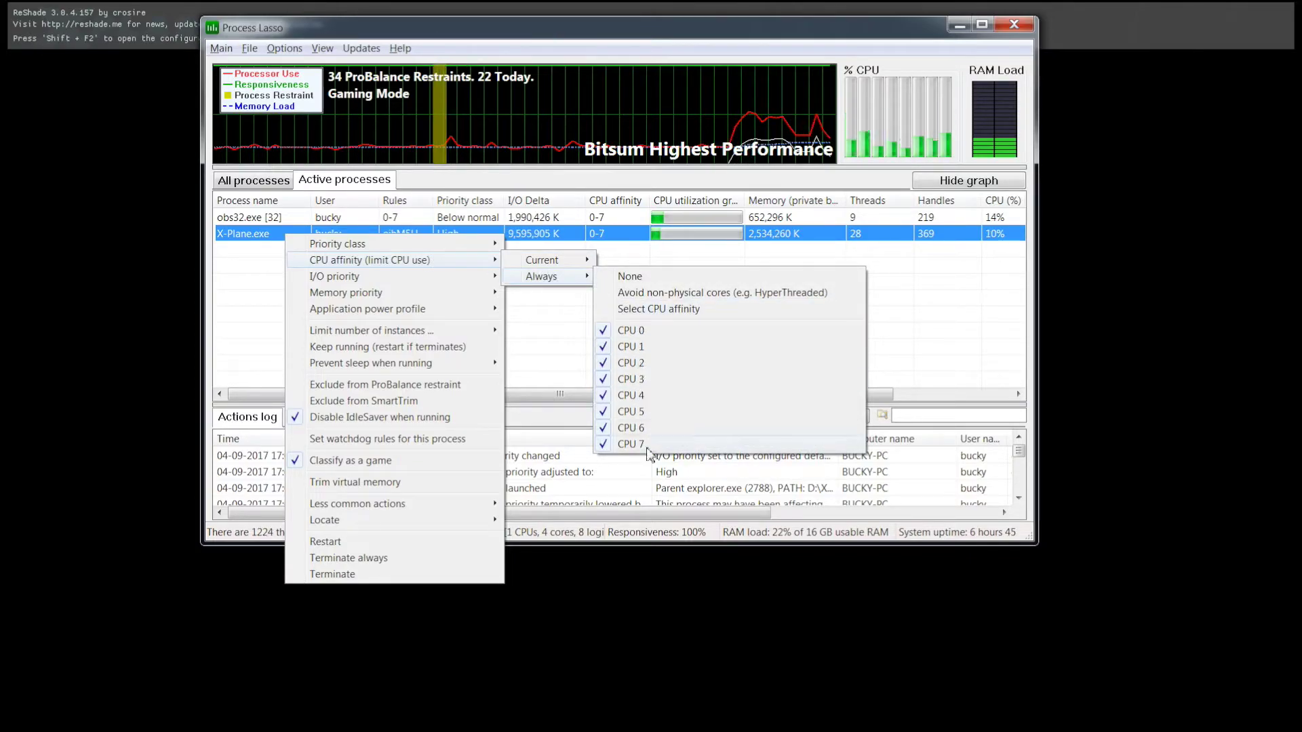
{"action": "left_click", "coordinate": [674, 309]}
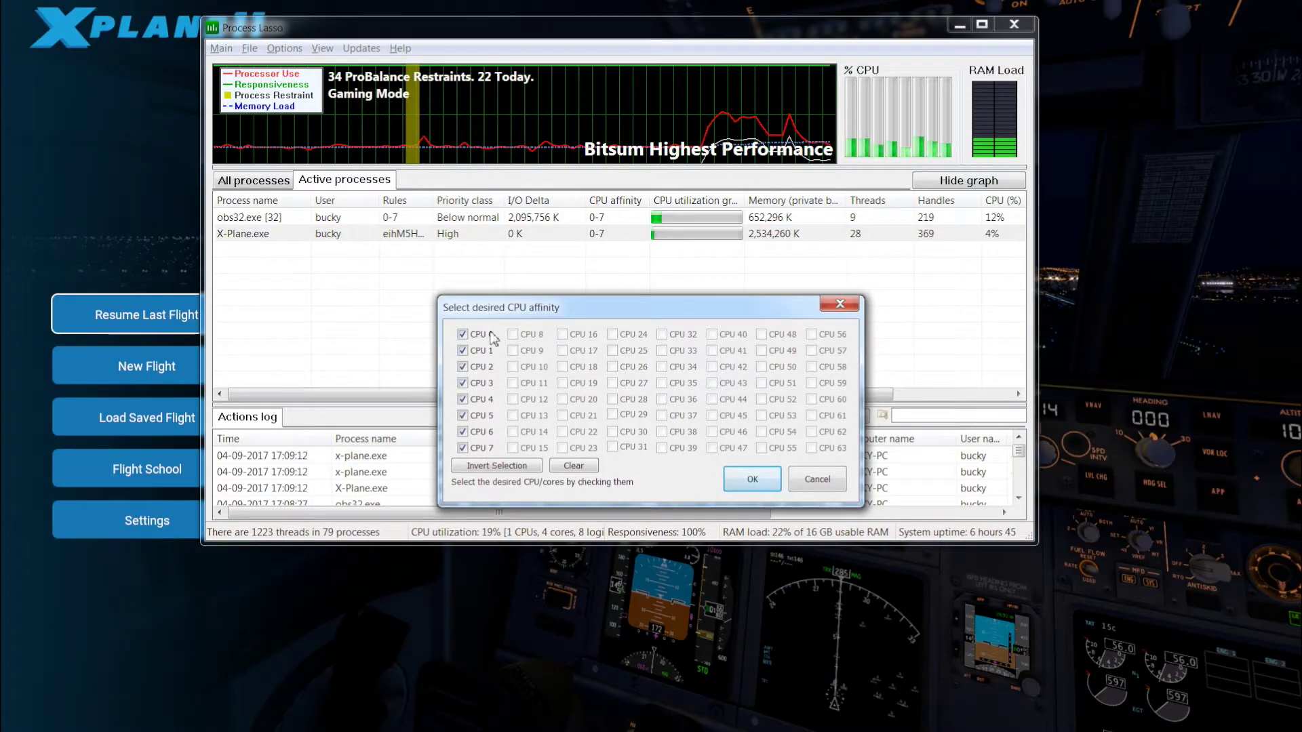
{"action": "left_click", "coordinate": [817, 479]}
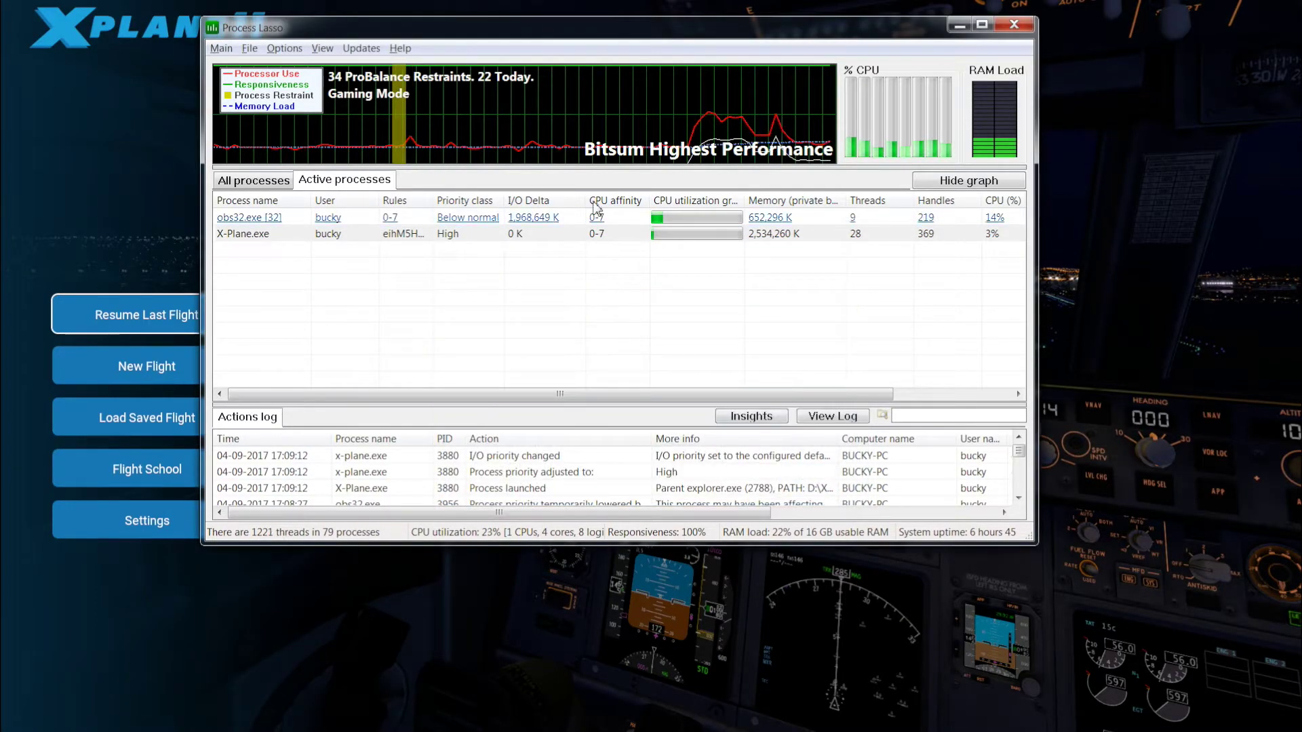
{"action": "right_click", "coordinate": [555, 236]}
{"action": "mouse_move", "coordinate": [619, 276]}
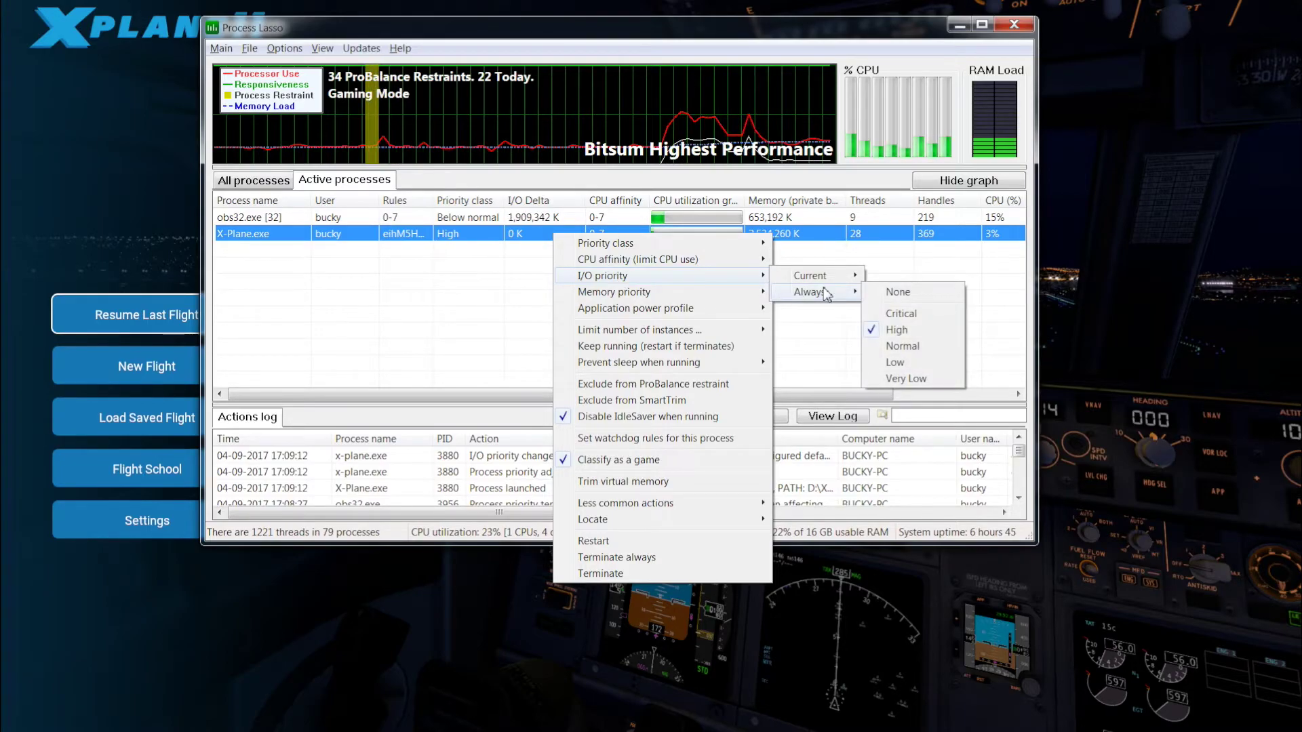
{"action": "mouse_move", "coordinate": [725, 299]}
{"action": "mouse_move", "coordinate": [831, 313]}
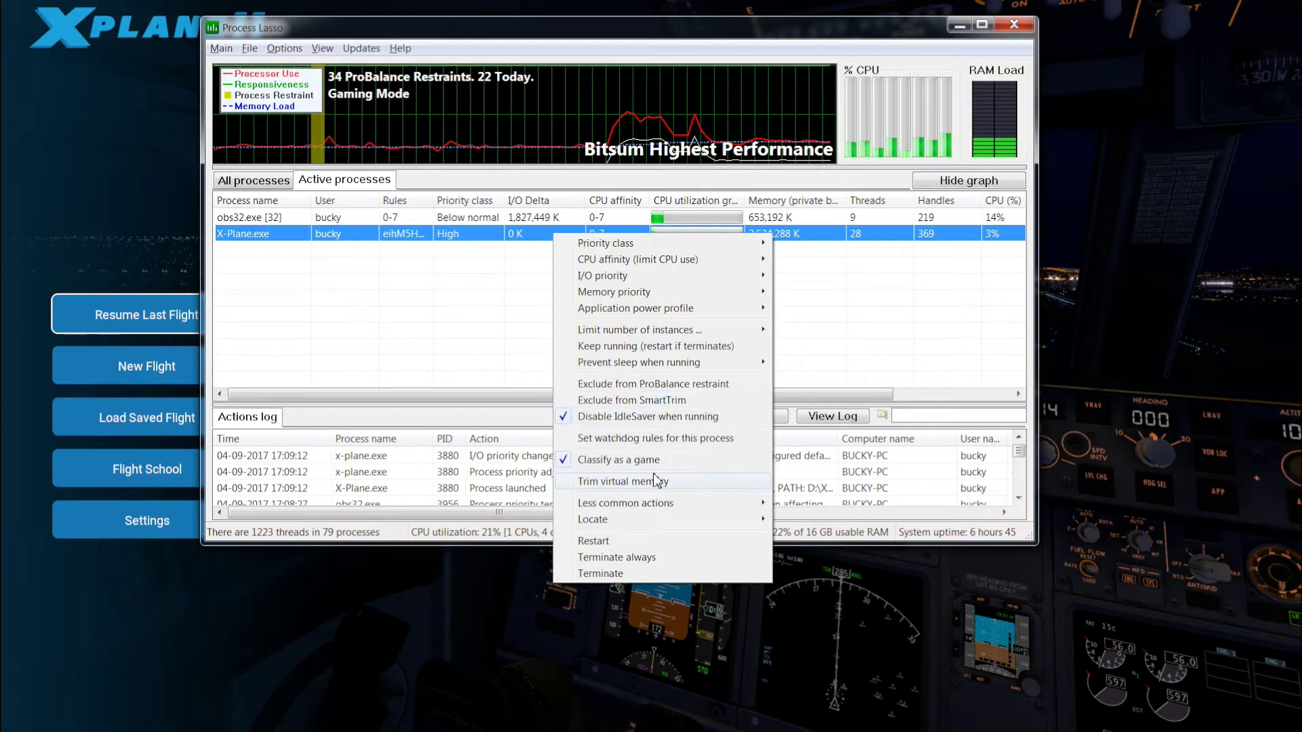
- Confirm Gaming mode enabled is ticked in Process Lasso, then return to the X-Plane 11 menu
{"action": "left_click", "coordinate": [222, 49]}
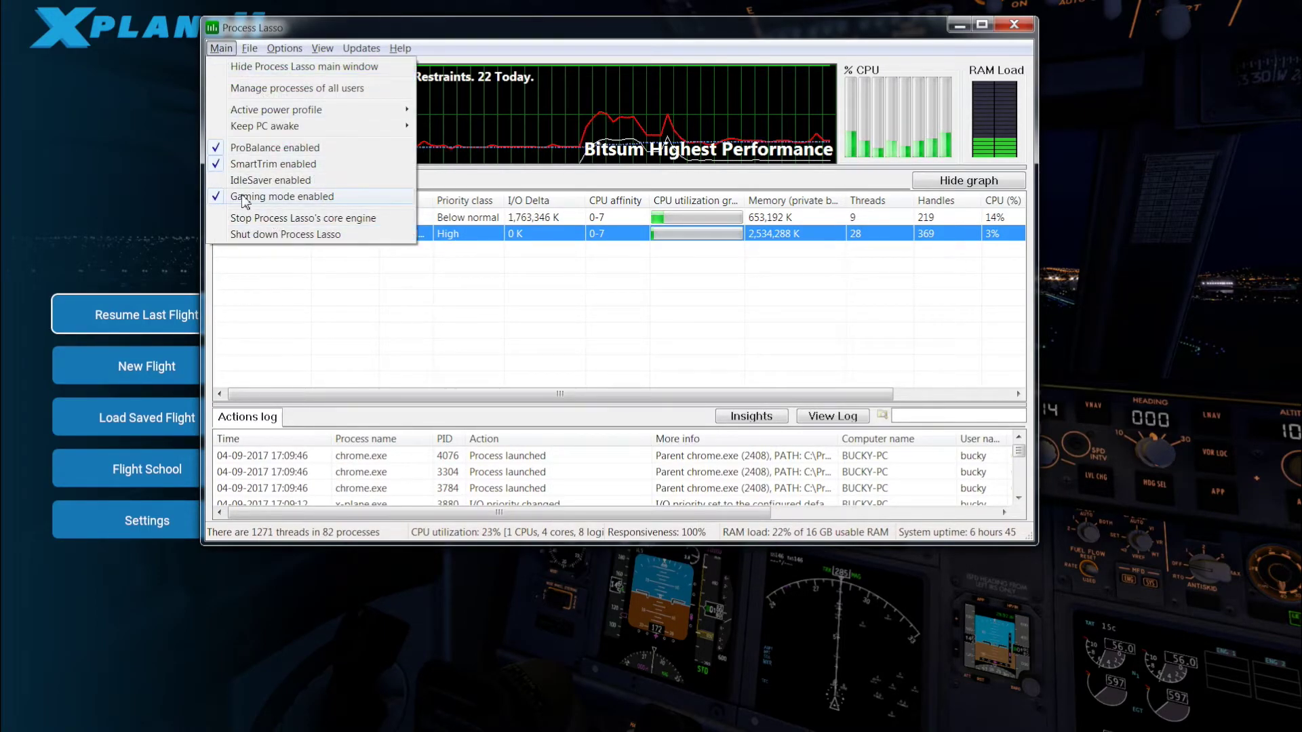
{"action": "left_click", "coordinate": [609, 333]}
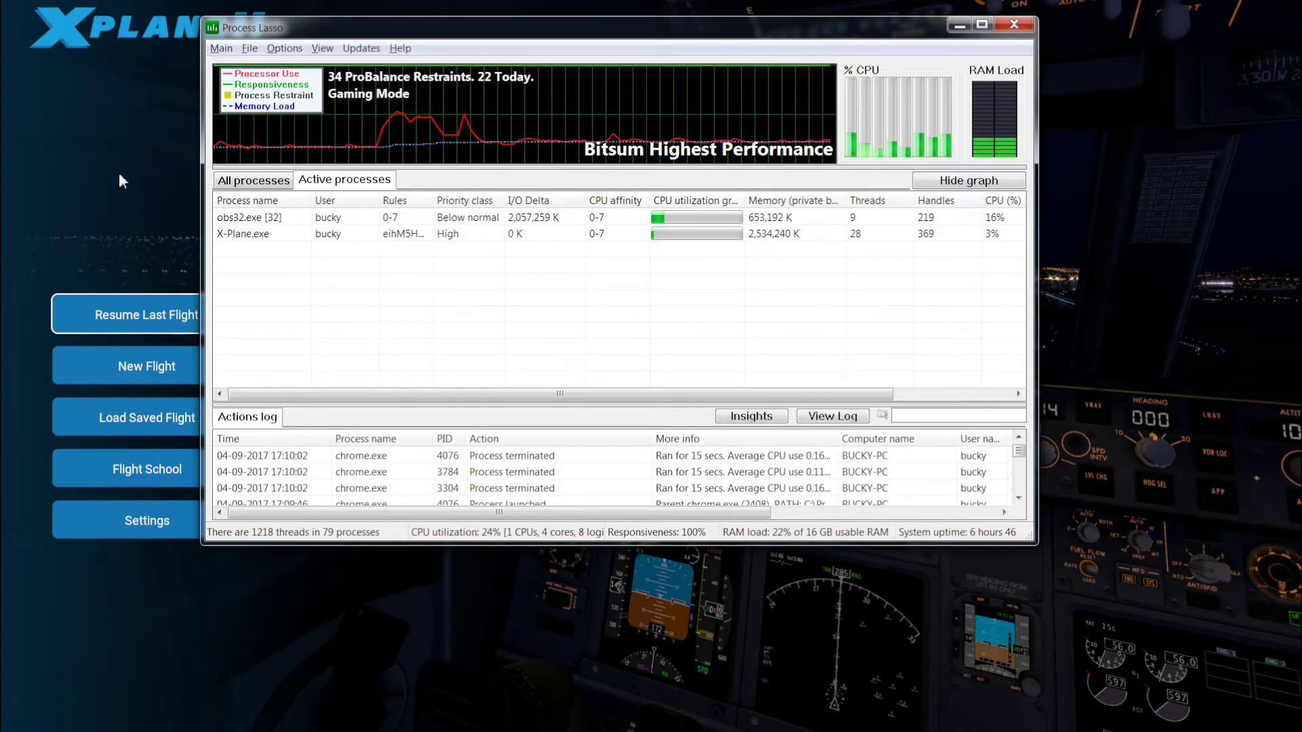
{"action": "left_click", "coordinate": [116, 209]}
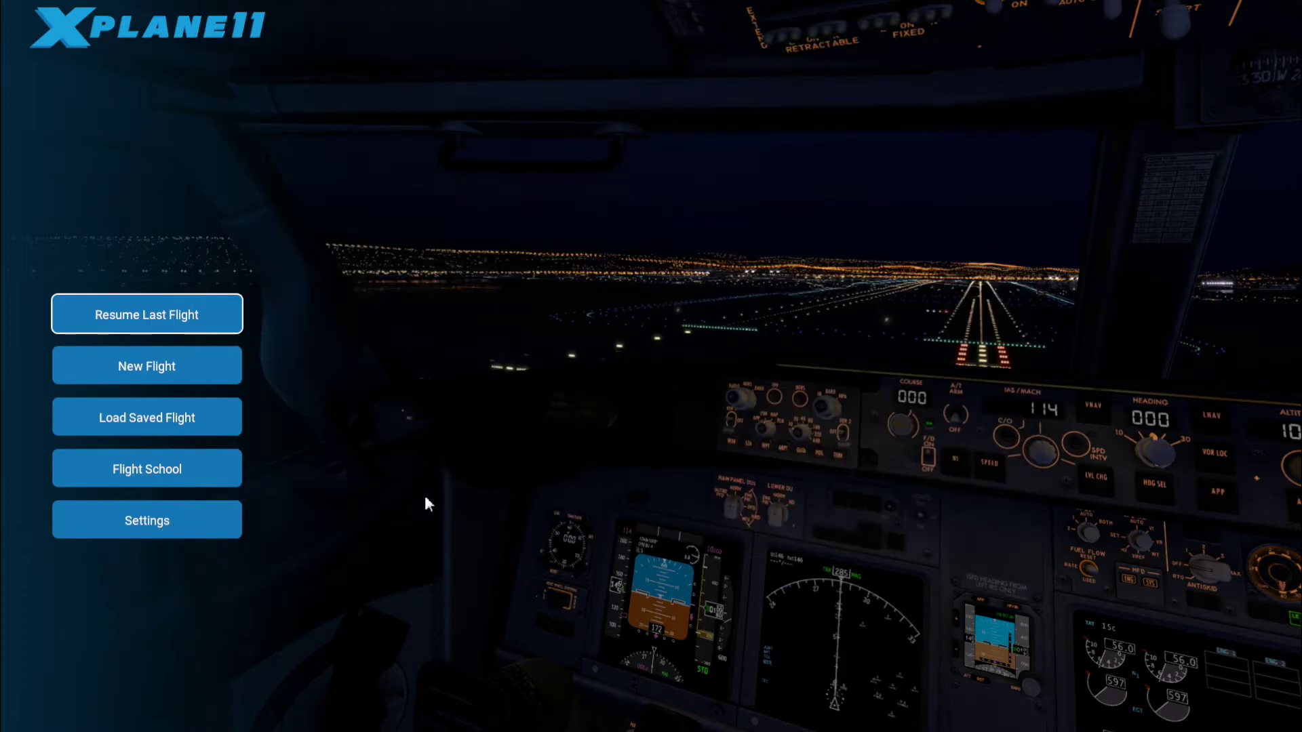
- Apply X-Plane graphics: Visual Effects Low, Textures and World Objects Medium, 1x antialiasing, Reflections Minimal
{"action": "key", "text": "alt+Tab"}
{"action": "key", "text": "alt+Tab"}
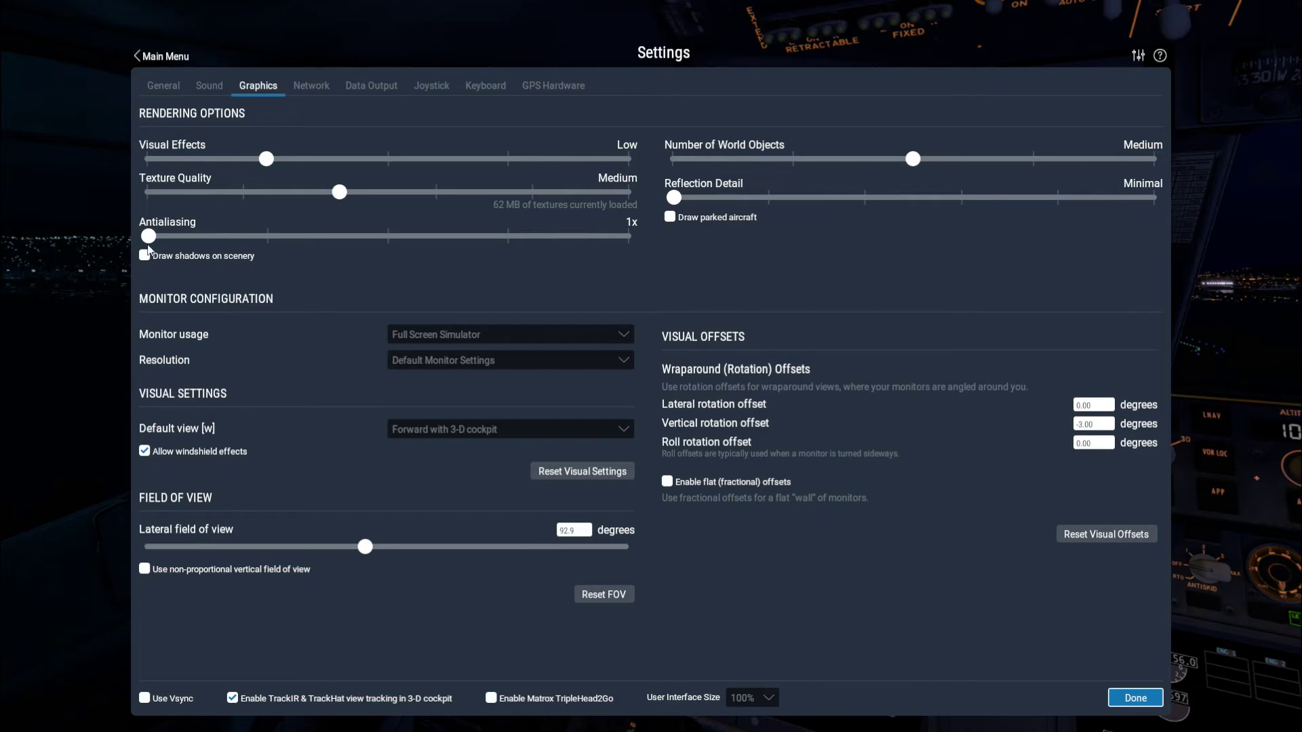
{"action": "left_click", "coordinate": [1138, 699]}
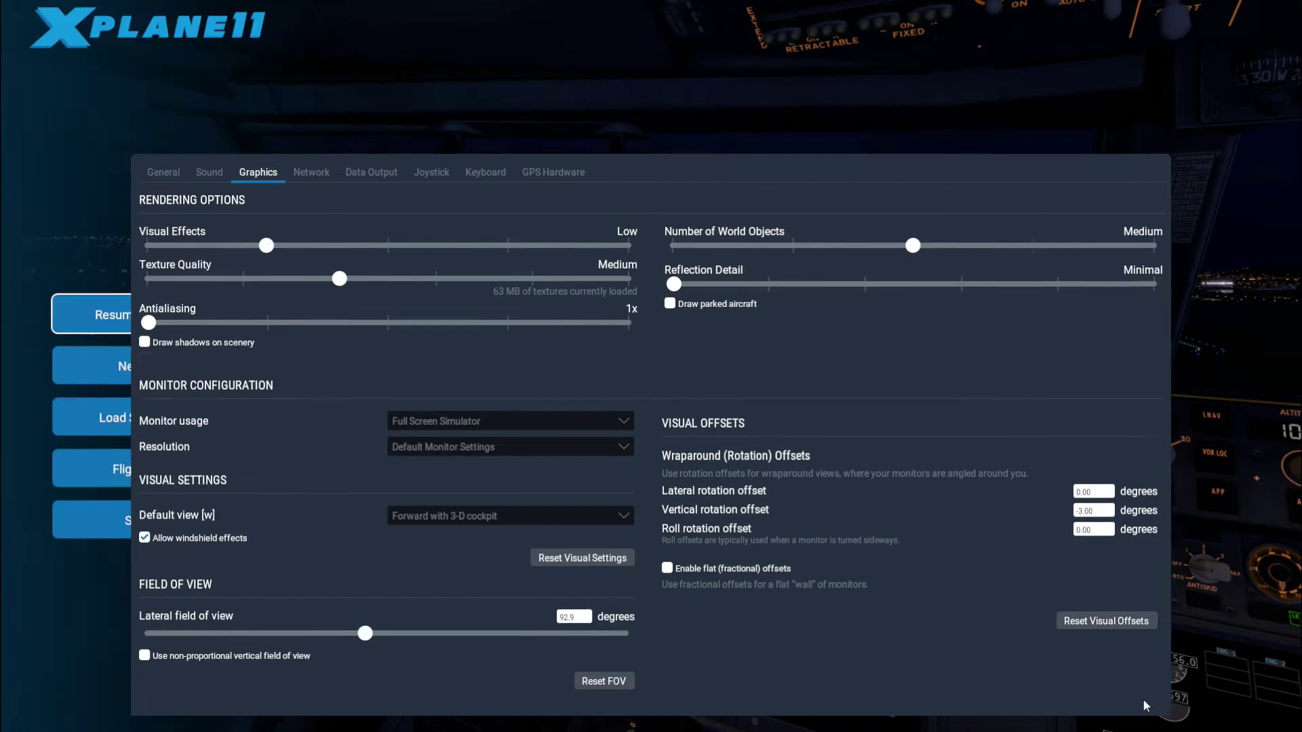
- Open the ReShade overlay over X-Plane and scroll the koffe1.ini effects list to SMAA.fx
{"action": "key", "text": "Home"}
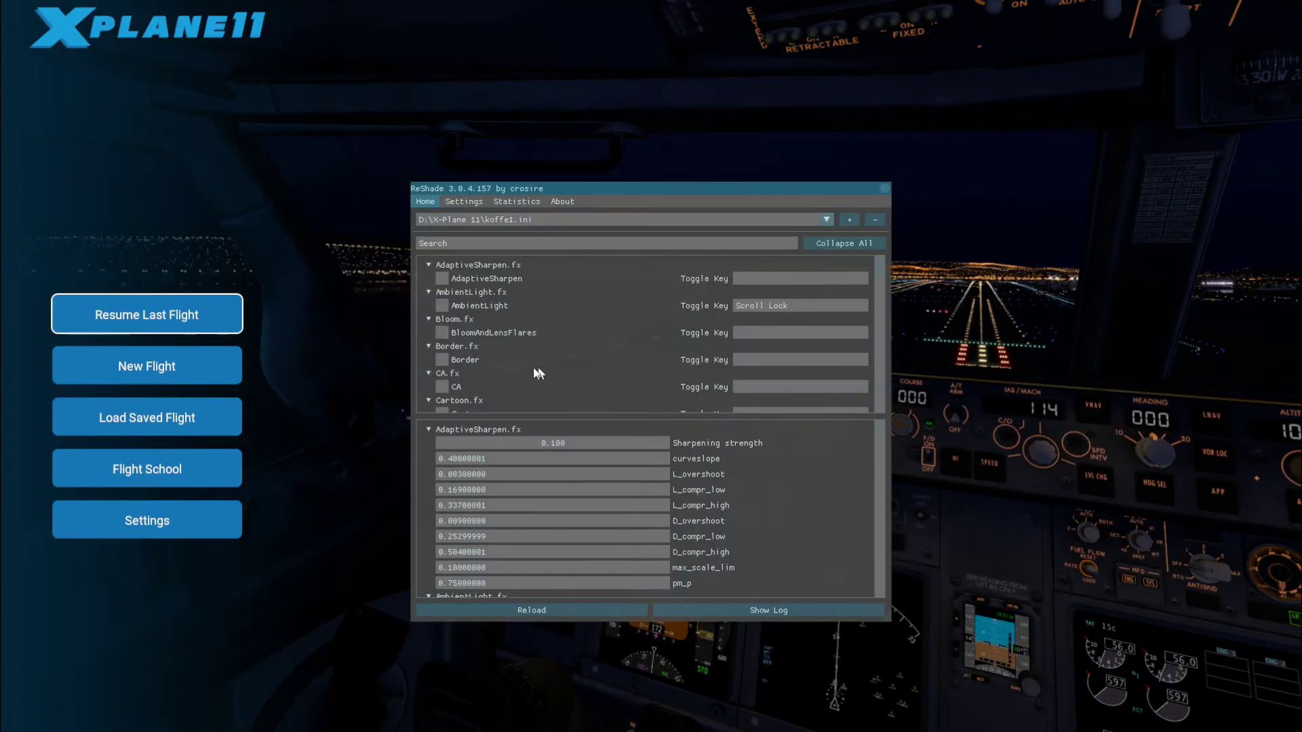
{"action": "left_click_drag", "start_coordinate": [641, 188], "coordinate": [671, 172]}
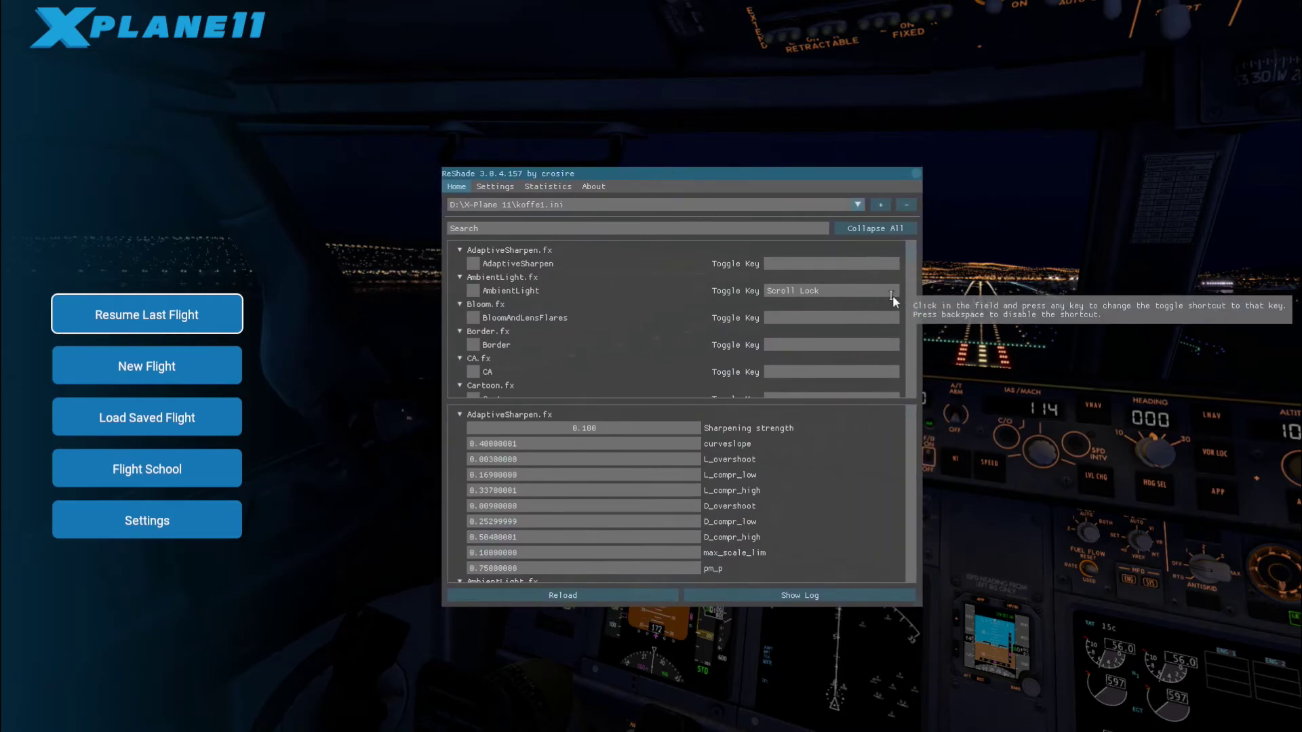
{"action": "scroll", "coordinate": [910, 259], "scroll_direction": "down", "scroll_amount": 2}
{"action": "left_click_drag", "start_coordinate": [913, 263], "coordinate": [924, 371]}
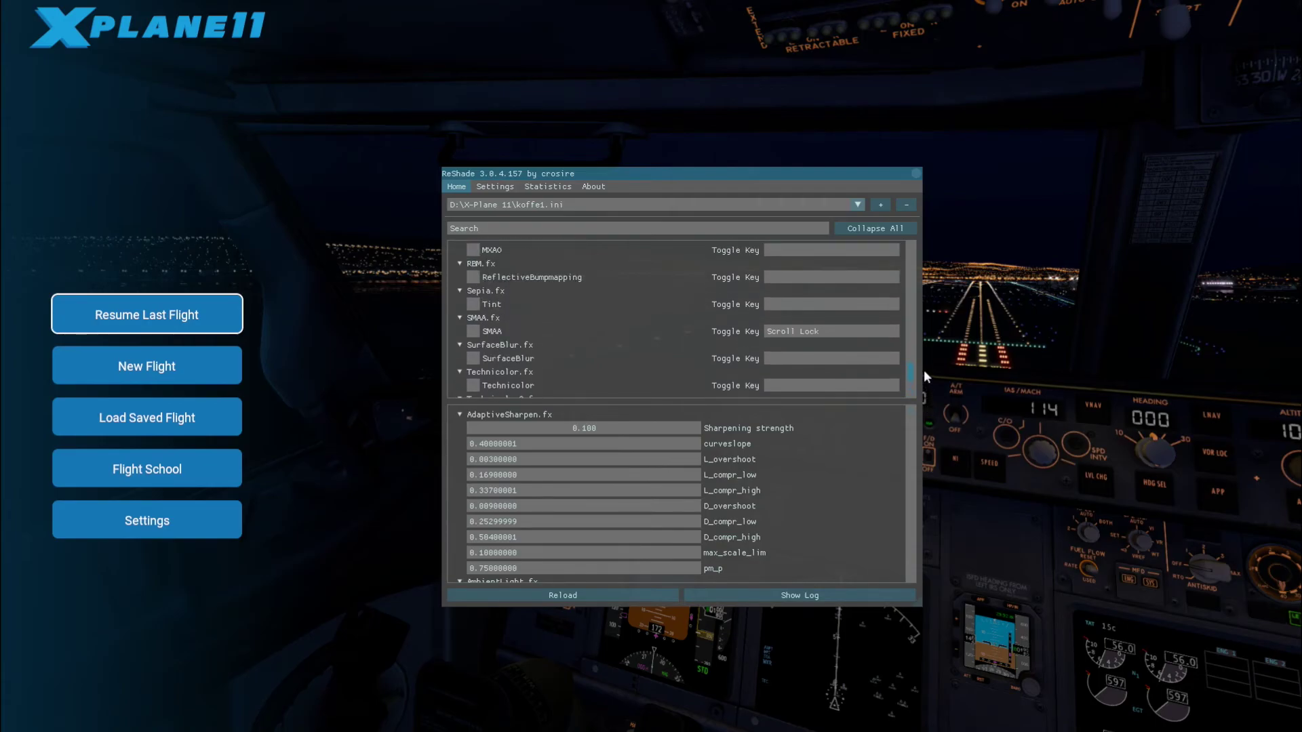
- Enable SMAA and review its Luminance edge detection, 0.050 threshold, and corner rounding 16
{"action": "left_click", "coordinate": [475, 334]}
{"action": "left_click_drag", "start_coordinate": [910, 425], "coordinate": [901, 561]}
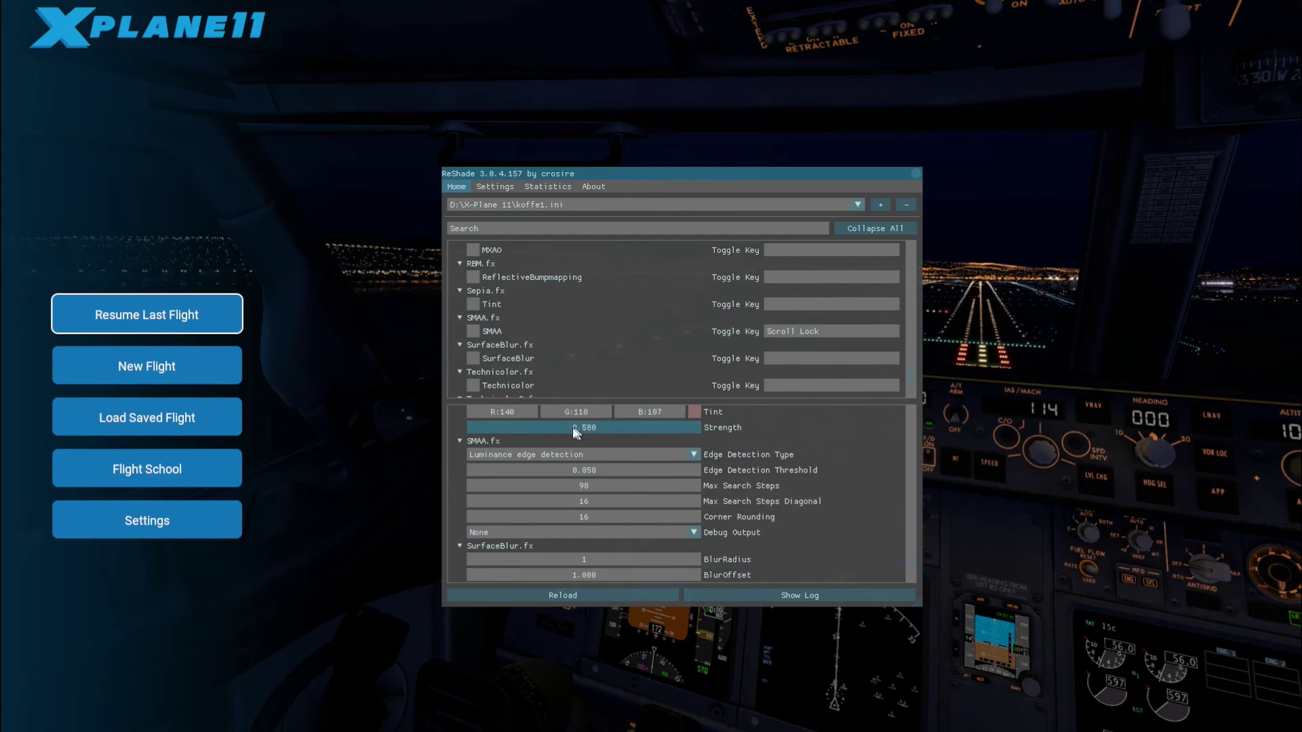